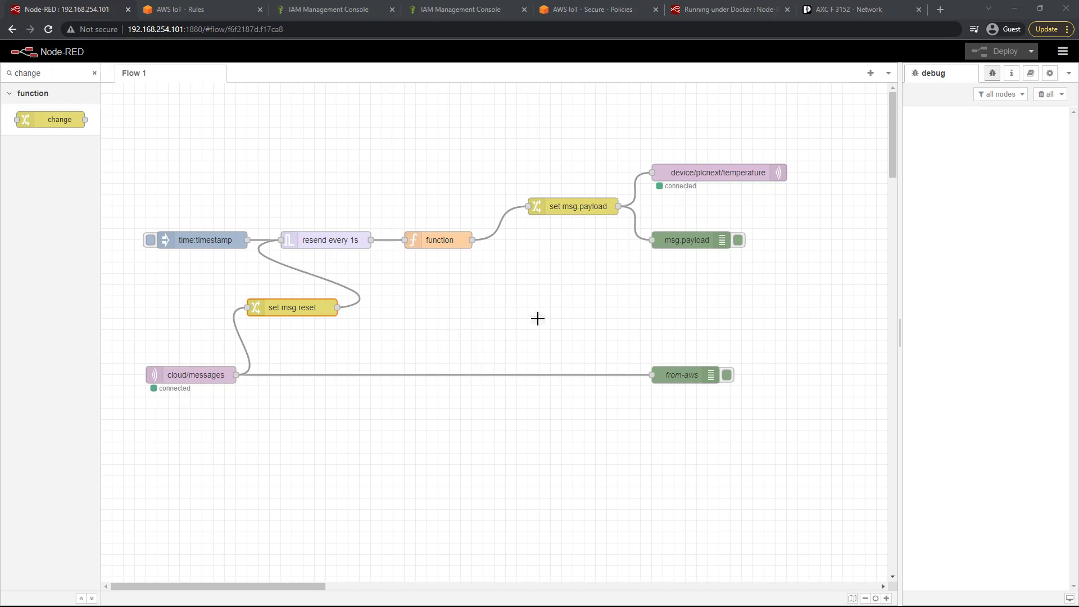
Search the installable palette modules for dashboard and install node-red-dashboard
left_click(94, 73)
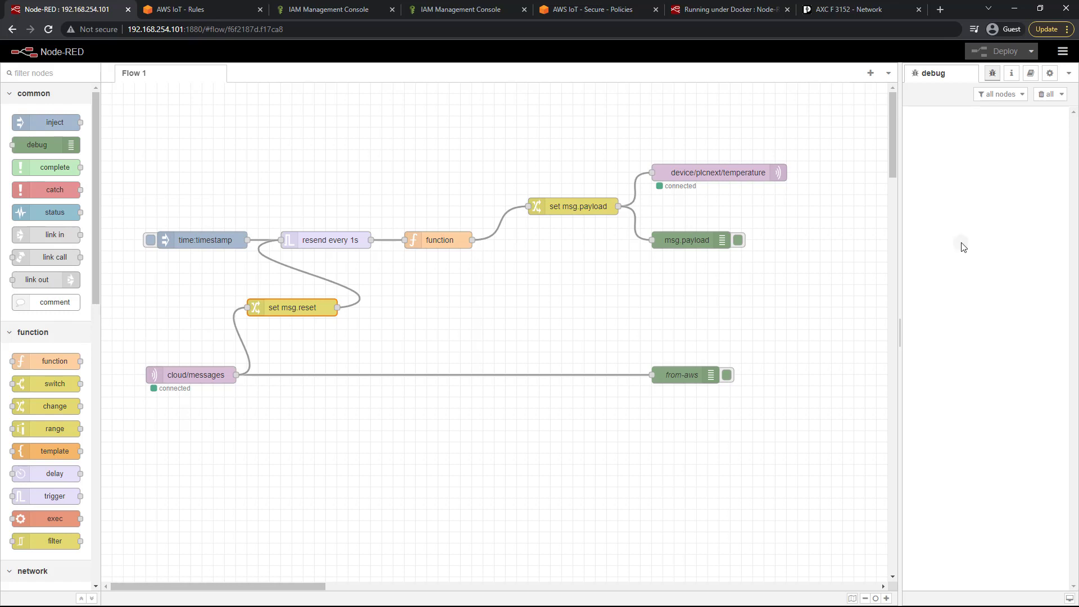
left_click(1064, 55)
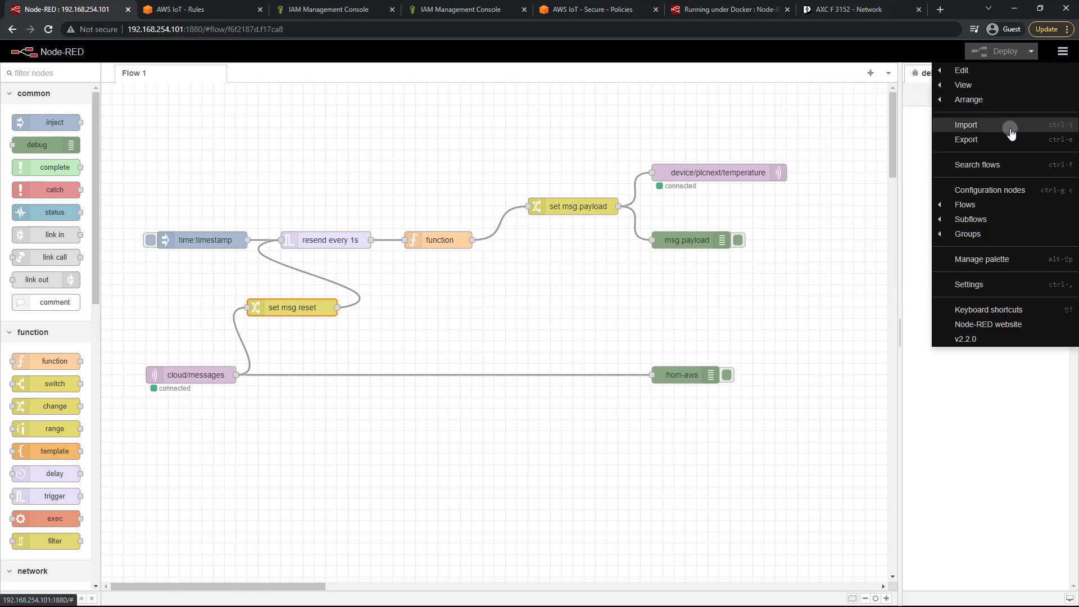
left_click(999, 261)
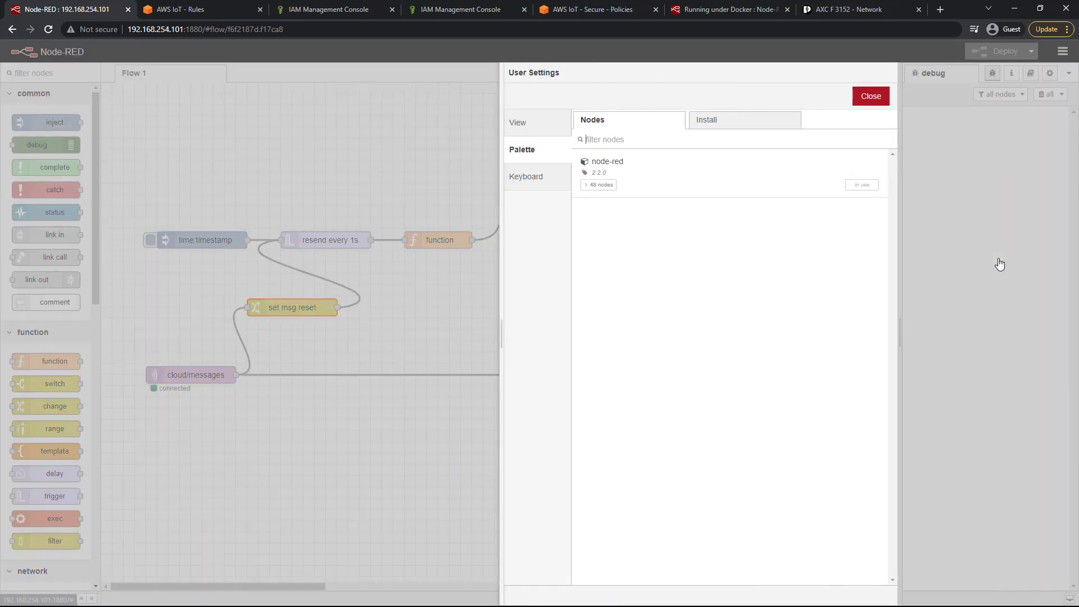
left_click(709, 122)
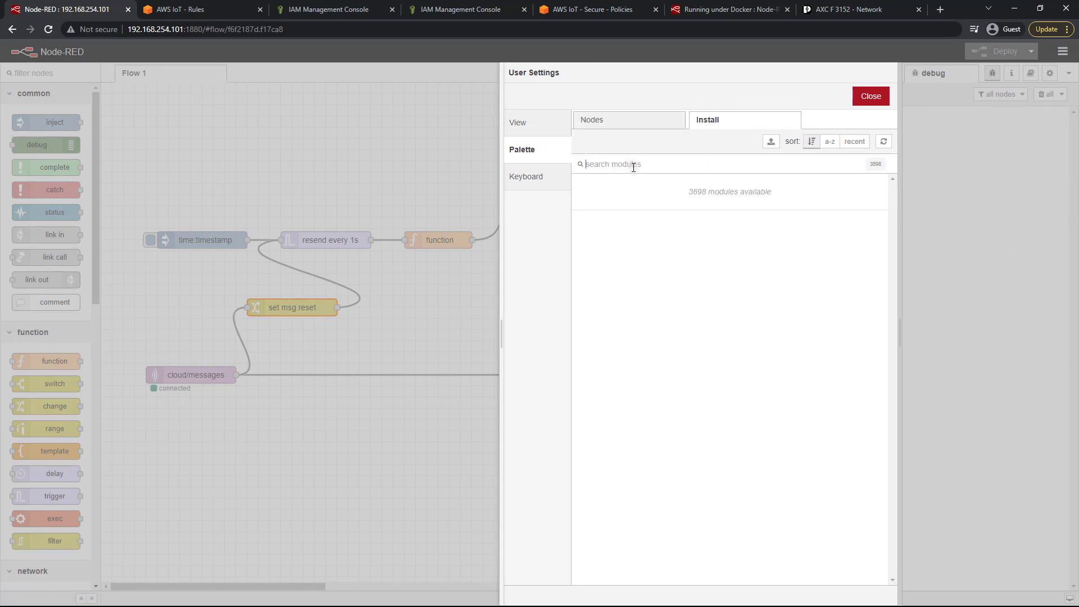
type("dashboard")
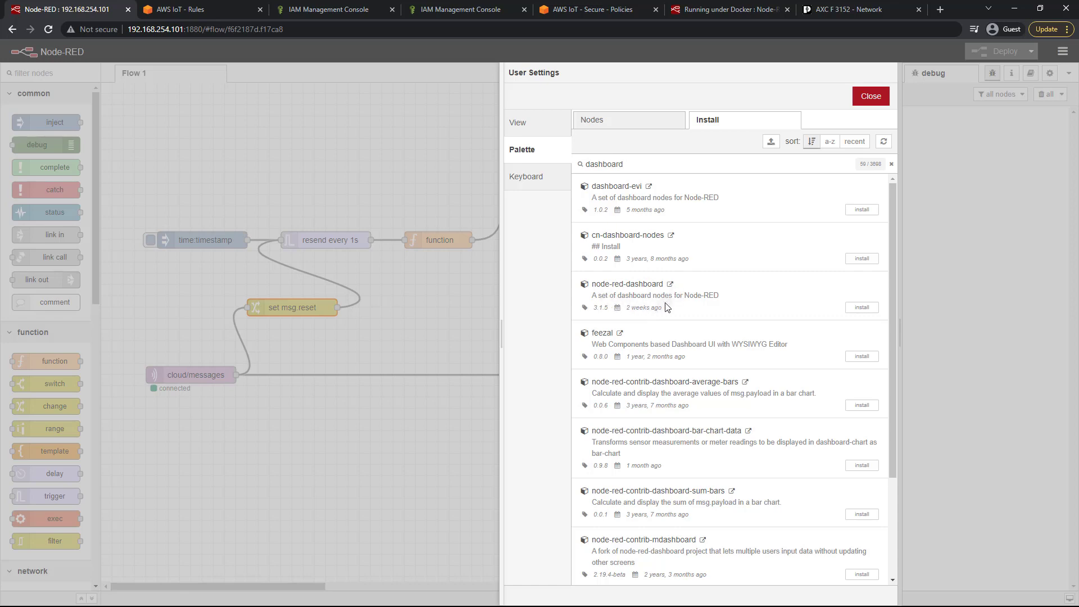
left_click(866, 308)
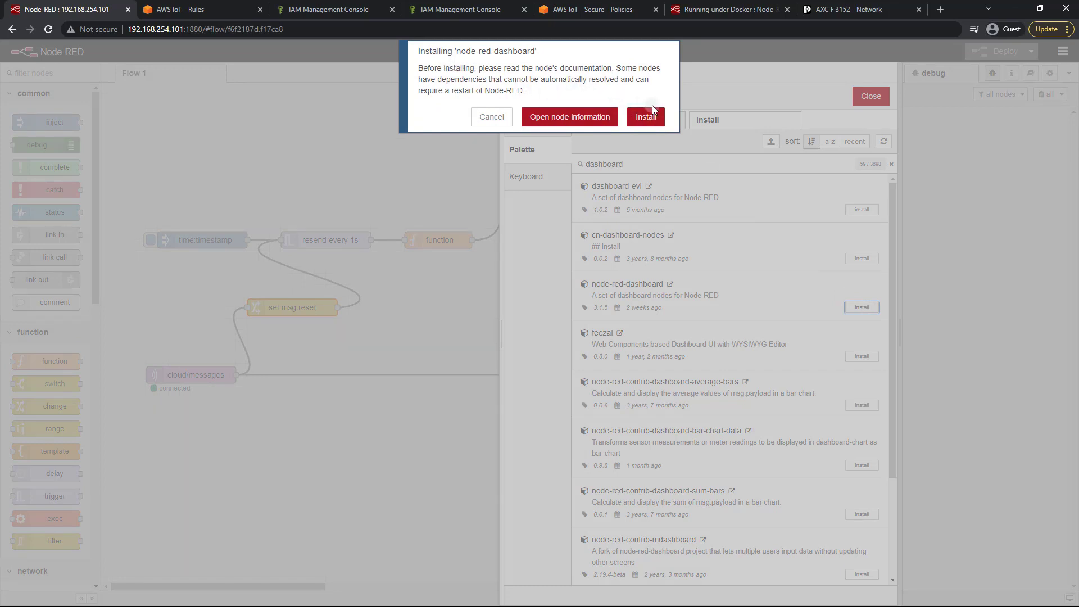
left_click(655, 123)
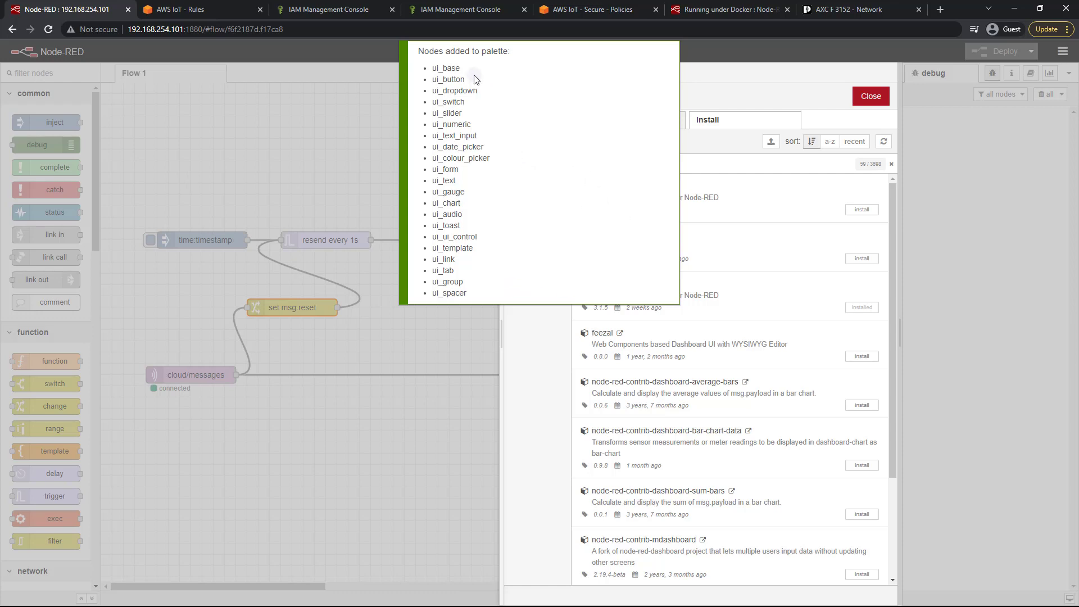
left_click(455, 63)
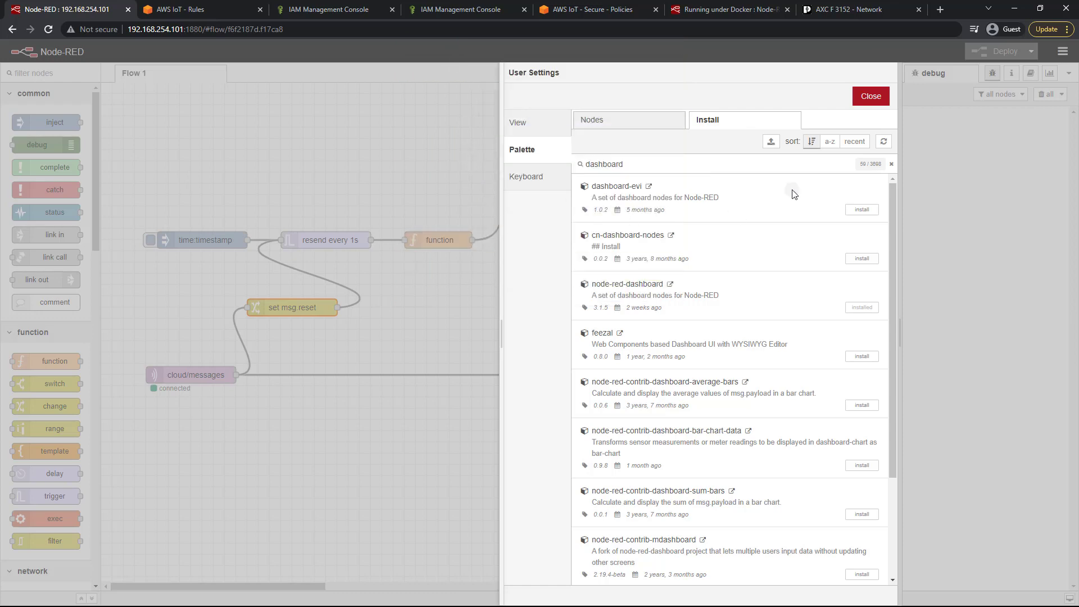
left_click(866, 96)
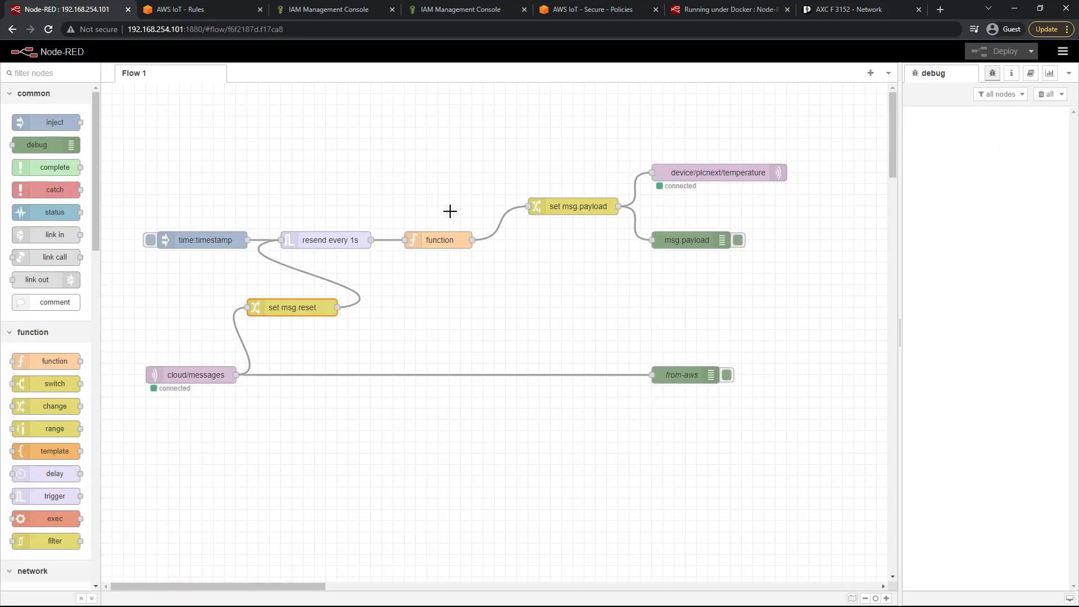
Add a dashboard gauge node to Flow 1 and wire it to the output of the set msg.payload node
left_click(65, 71)
type("ui")
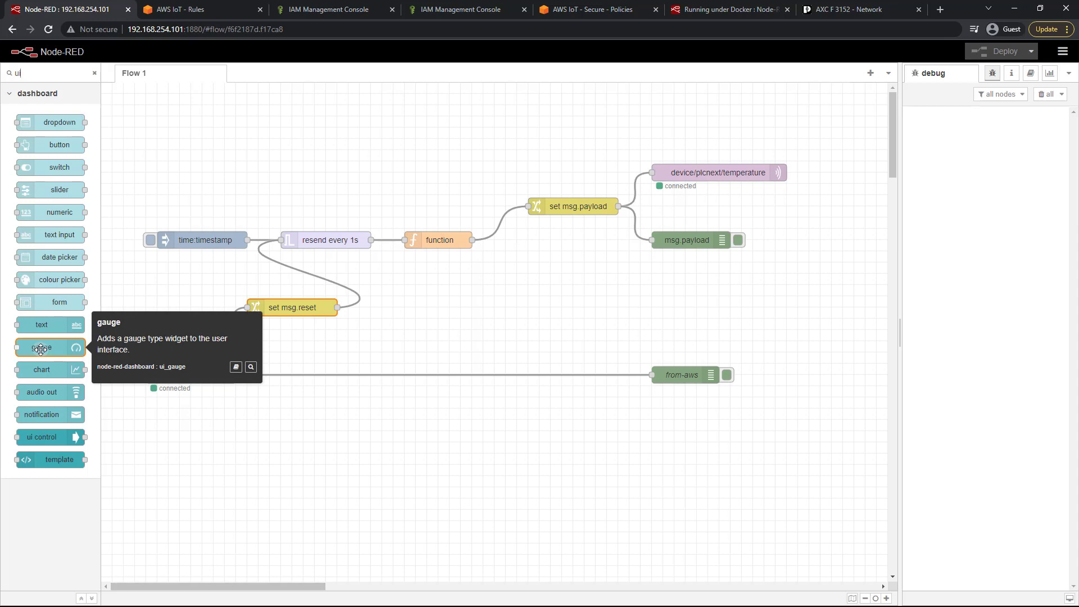
left_click_drag(40, 348, 692, 207)
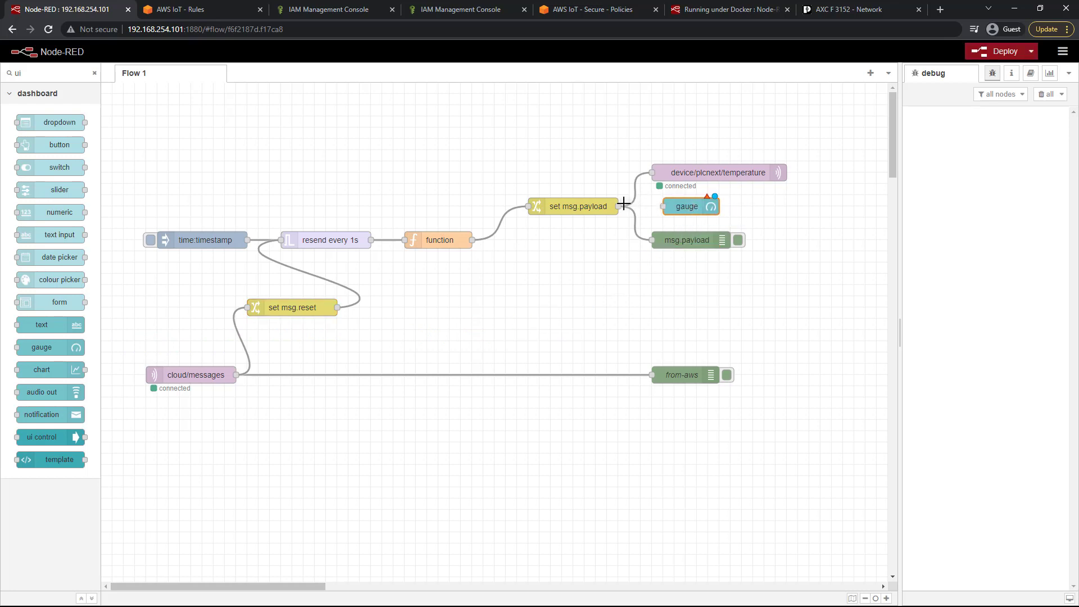
left_click_drag(621, 207, 677, 208)
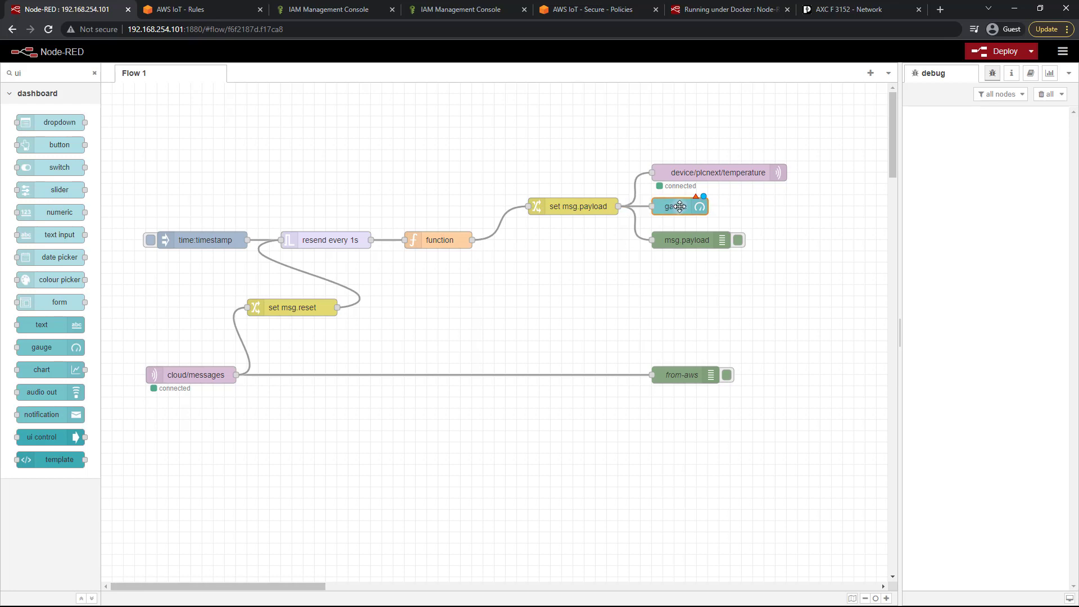
Assign the gauge to a new dashboard group named Default in a new dashboard tab named Home
double_click(679, 207)
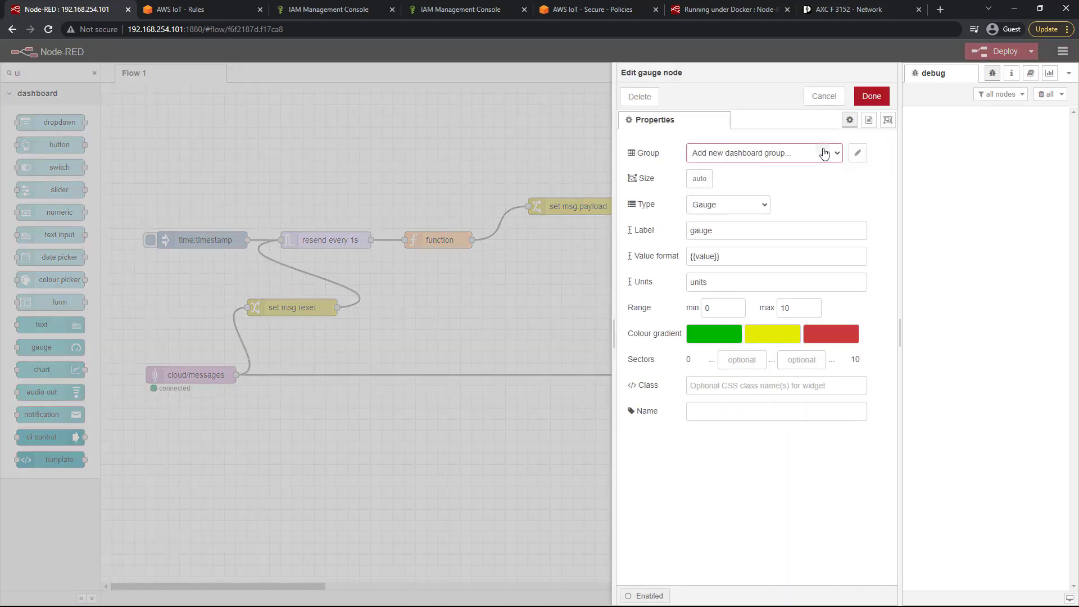
left_click(858, 153)
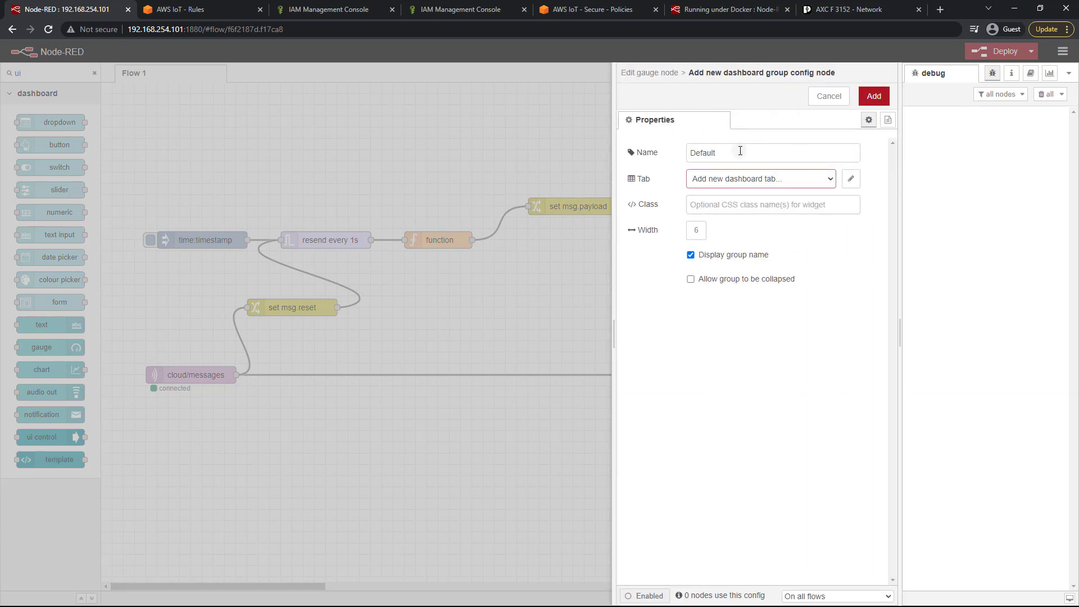
left_click(852, 180)
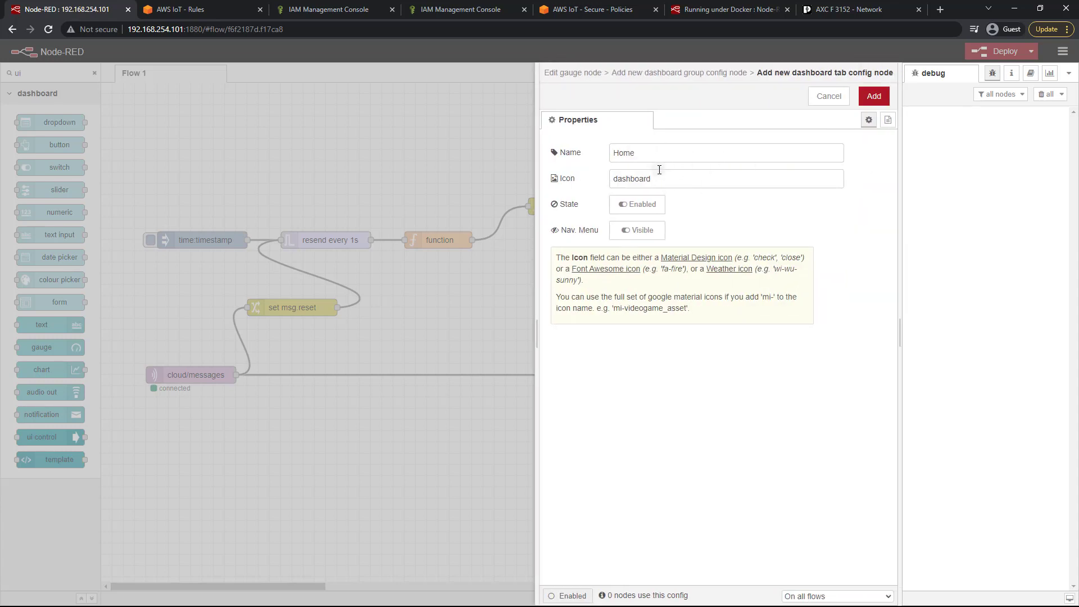
left_click(874, 98)
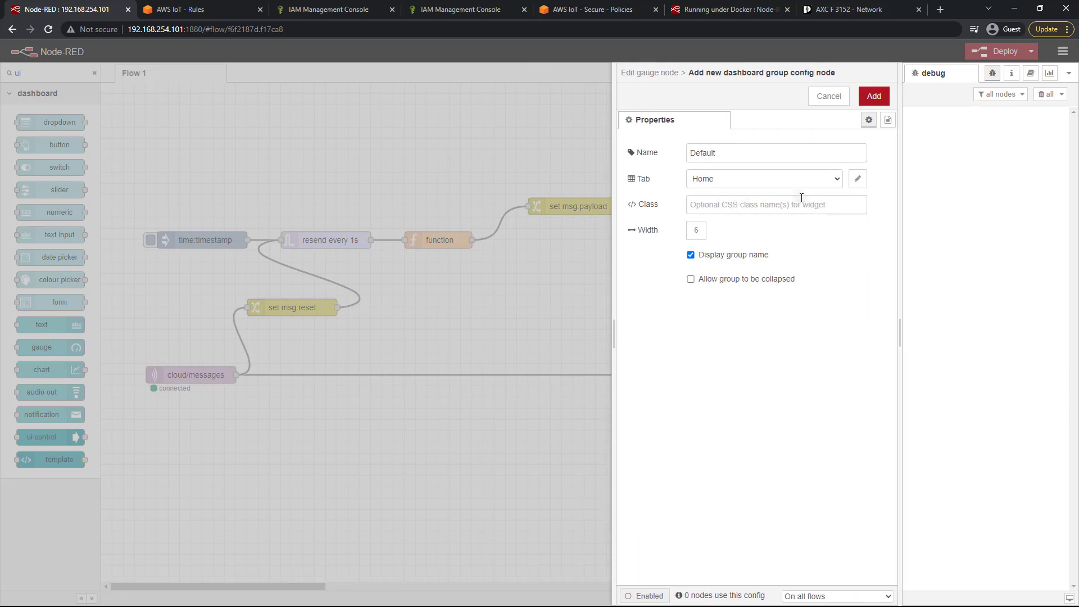
left_click(874, 96)
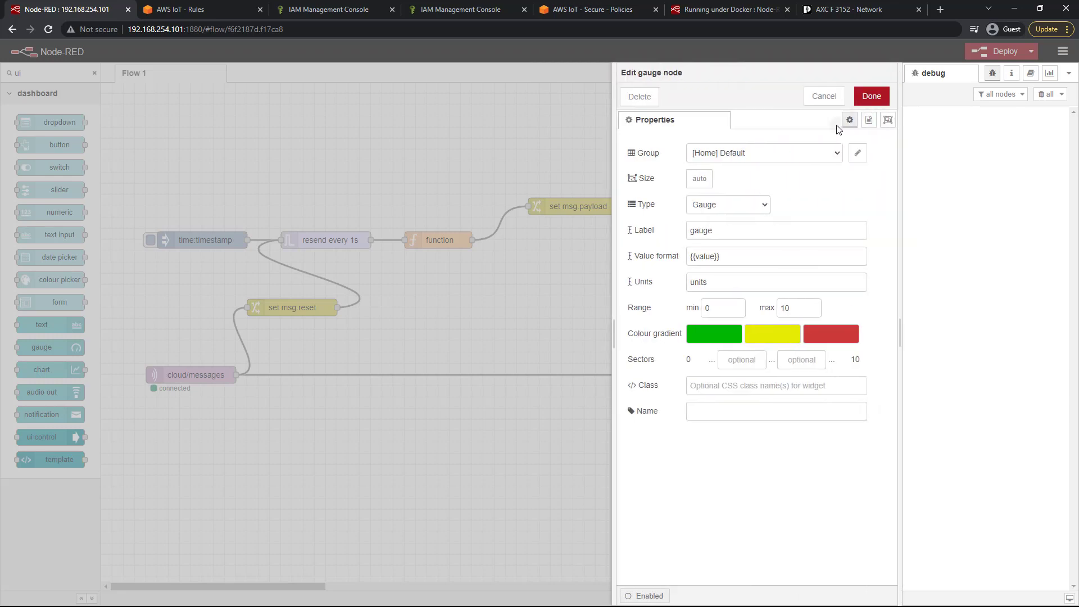
Label the gauge Temp and set its range from 300 to 375
double_click(715, 231)
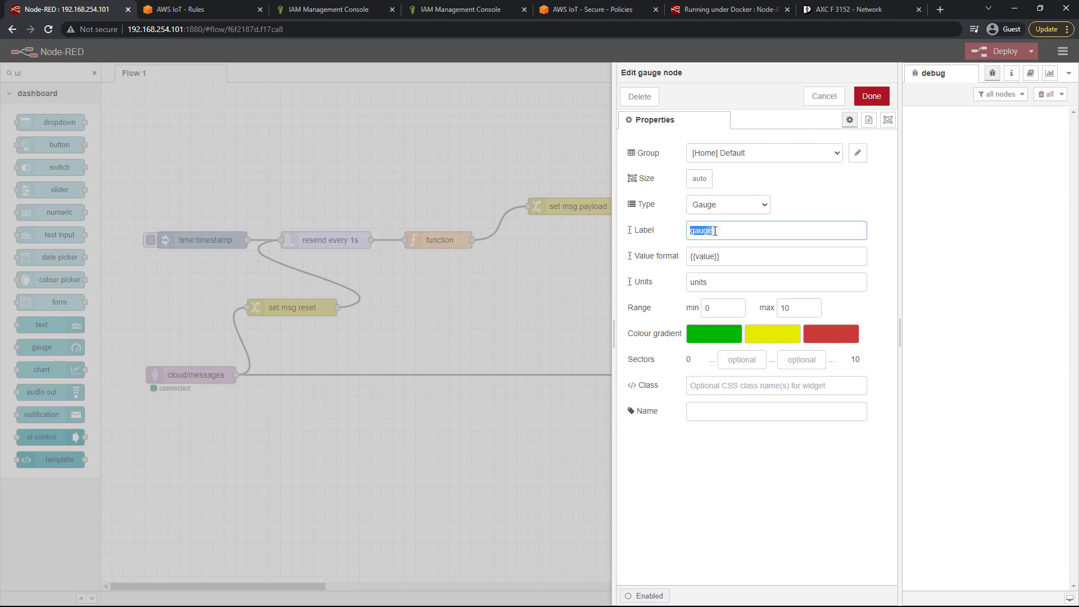
type("Temp")
double_click(723, 309)
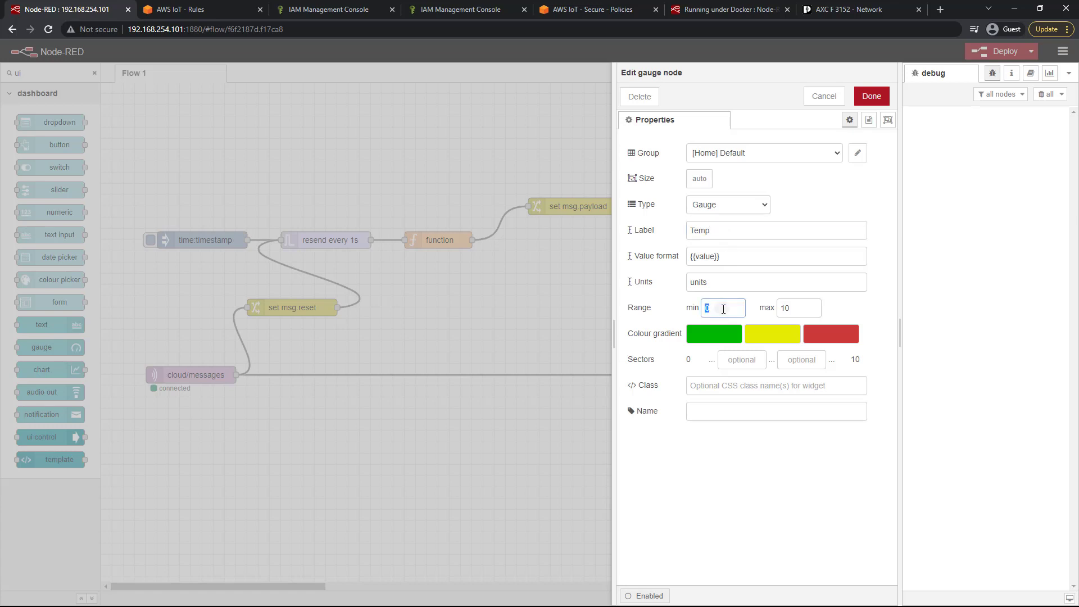
type("300")
key("Tab")
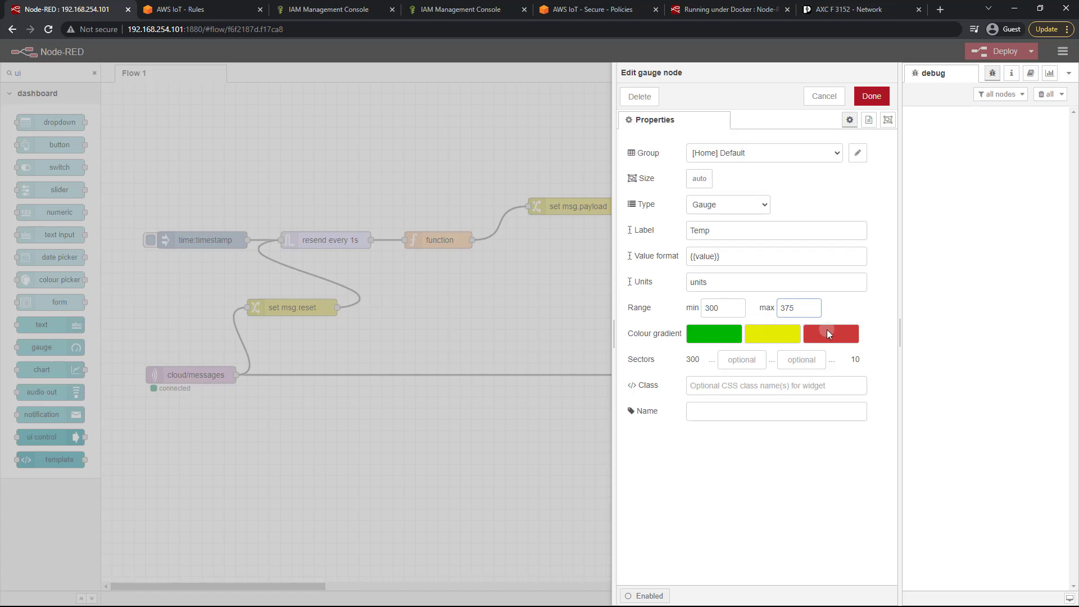
Set the gauge's upper sector boundary to 350, fill in the lower boundary, and save the node
left_click(799, 358)
type("350")
left_click(731, 362)
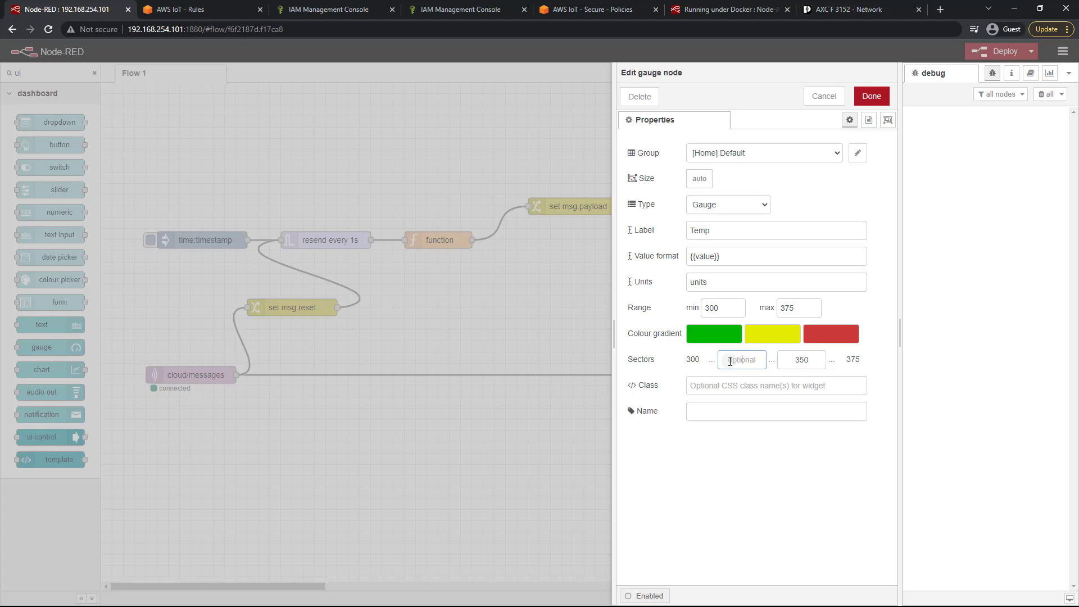
type("2")
type("40")
left_click(880, 107)
left_click(872, 96)
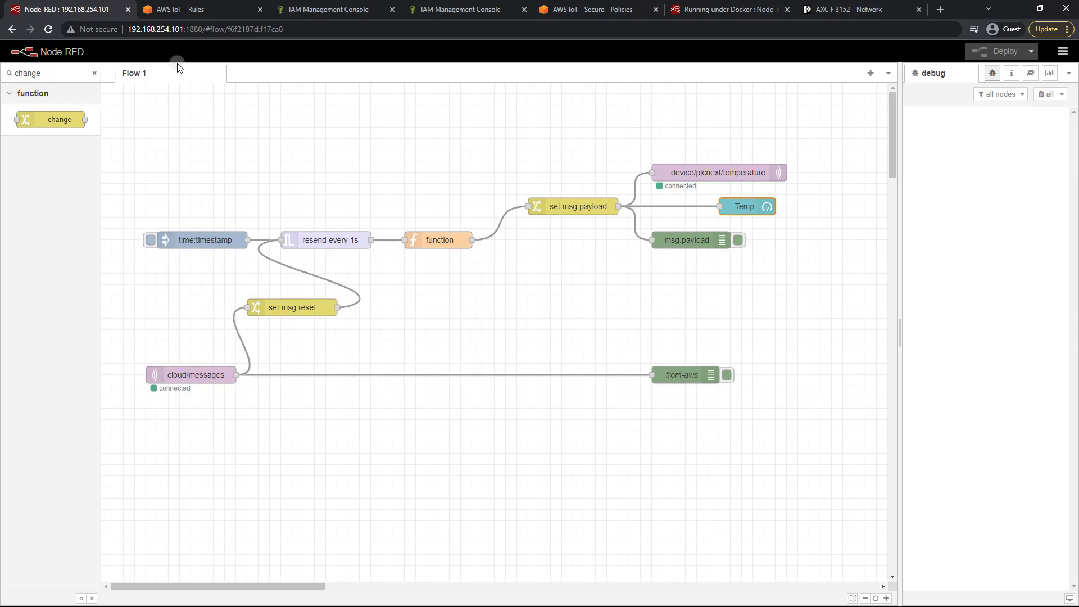
left_click_drag(203, 29, 101, 28)
key("ctrl+c")
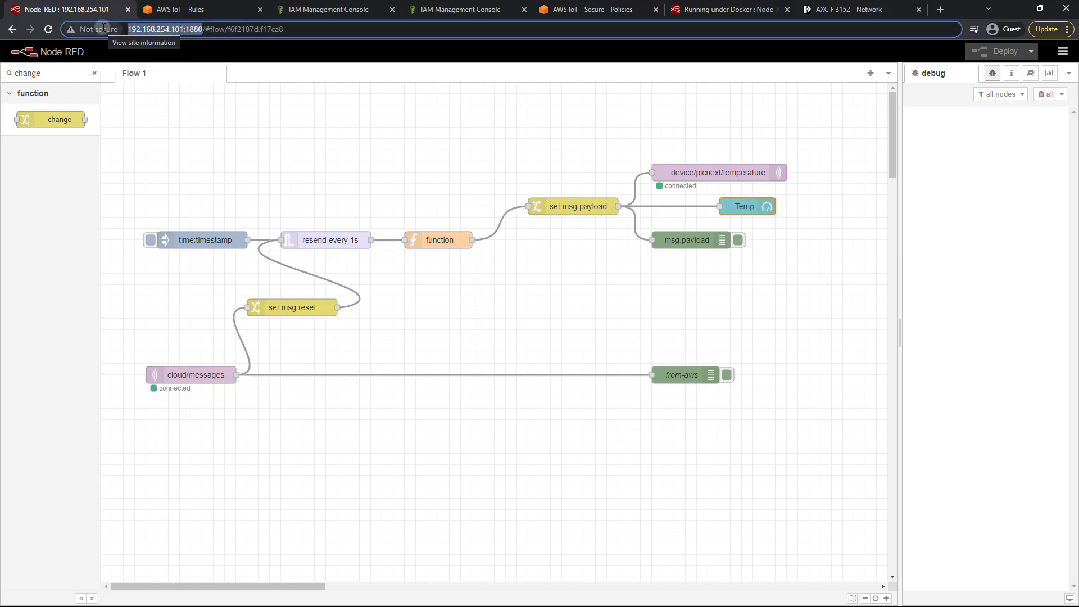
left_click(941, 10)
left_click_drag(879, 4, 185, 7)
left_click(193, 34)
key("ctrl+v")
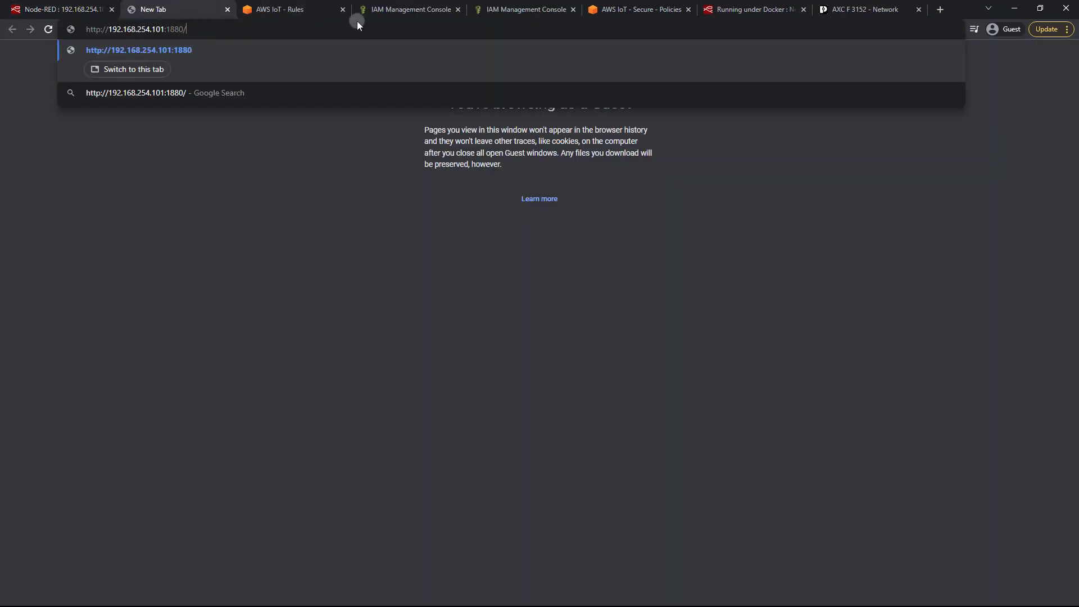
type("ui")
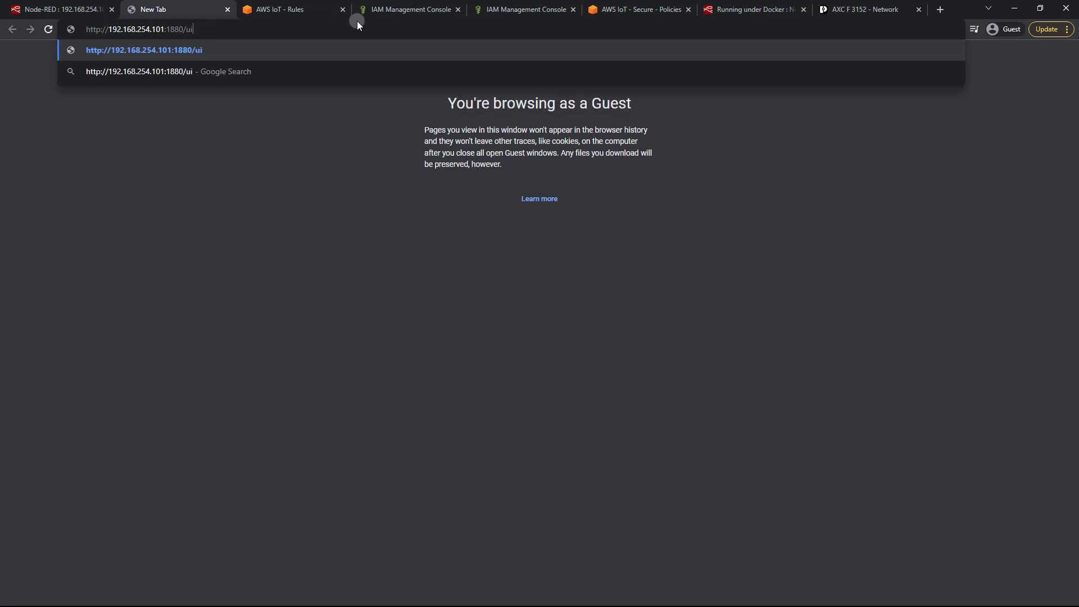
key("Return")
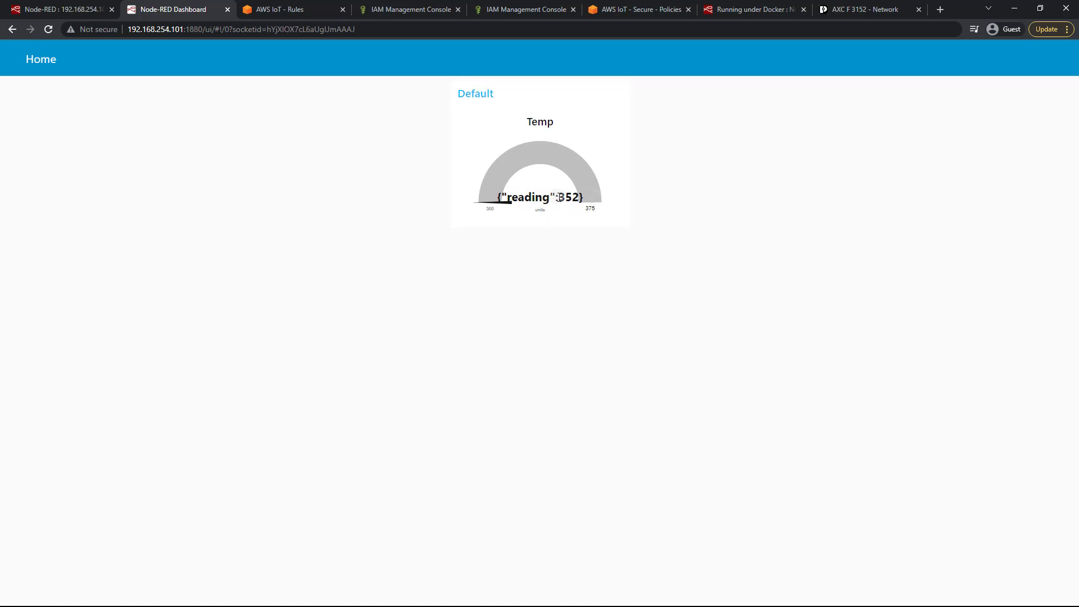
Return to the flow editor and move the Temp gauge farther away from the set msg.payload node
left_click(64, 5)
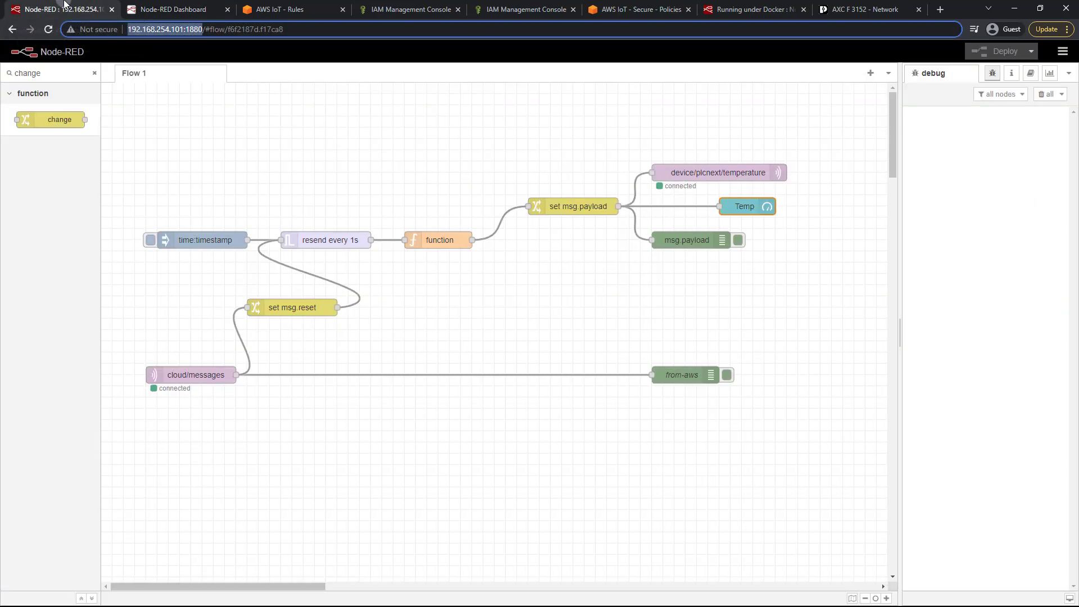
left_click_drag(750, 208, 784, 211)
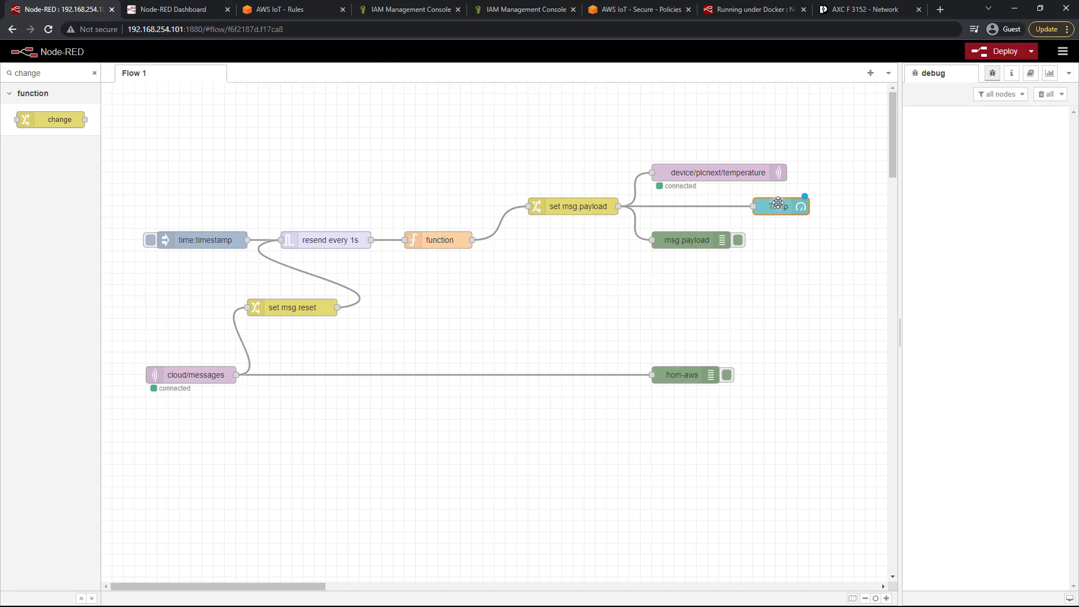
Trigger the time:timestamp inject node and copy the path of the reading property from the first debug message
left_click(150, 240)
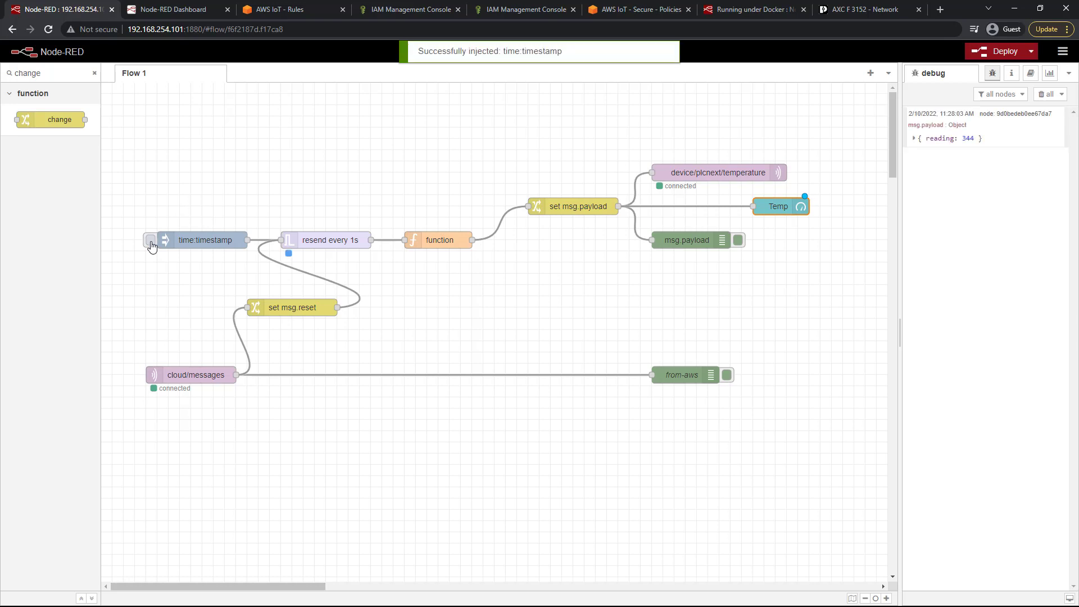
left_click(915, 139)
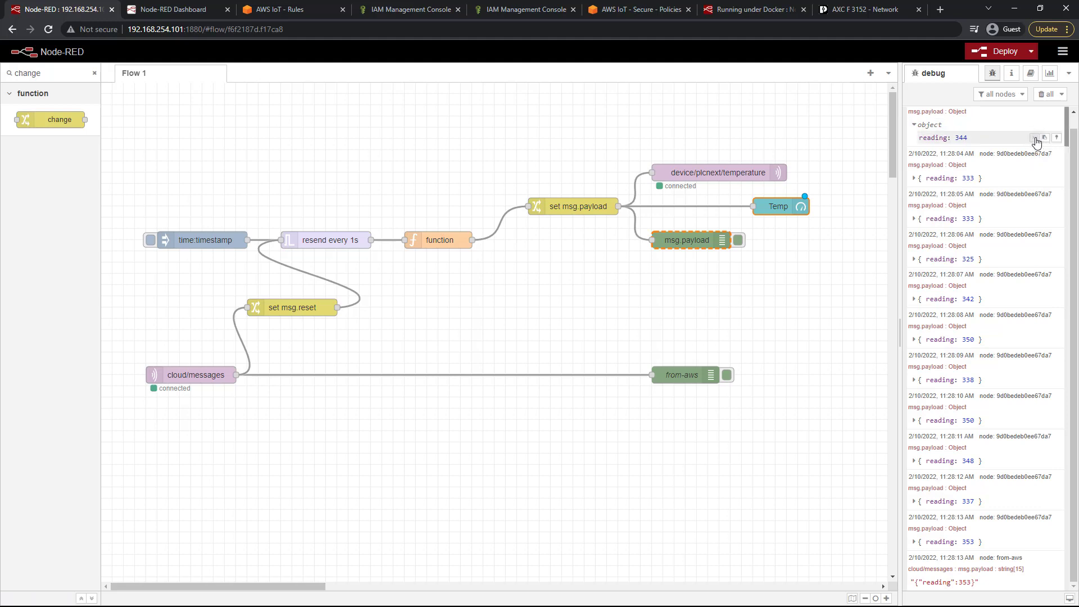
left_click(1036, 142)
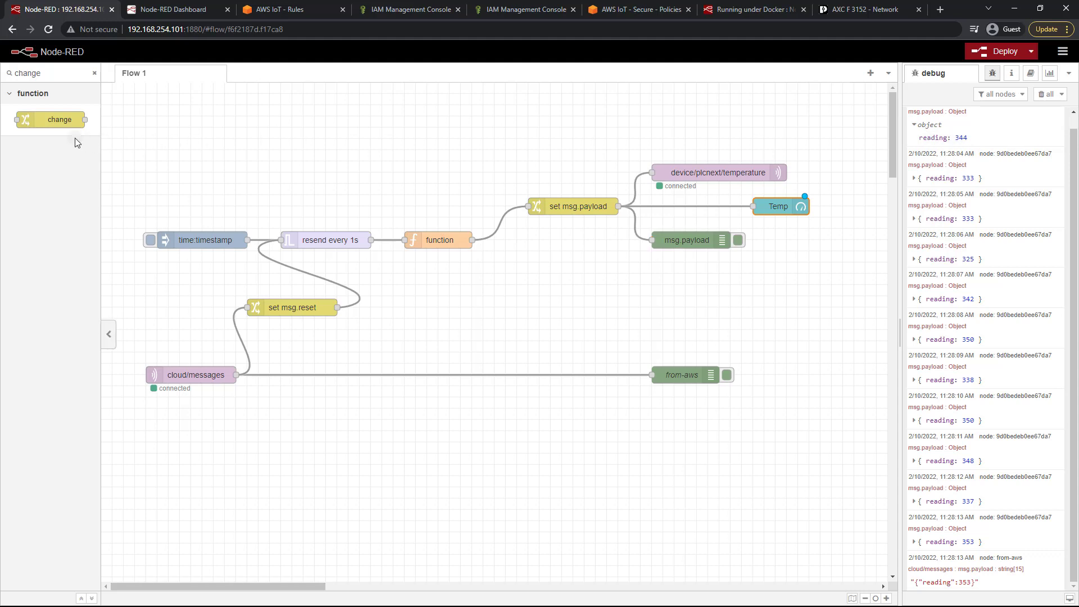
Insert a change node between set msg.payload and the Temp gauge that sets msg.payload to msg.payload.reading, and save it
left_click_drag(56, 119, 690, 207)
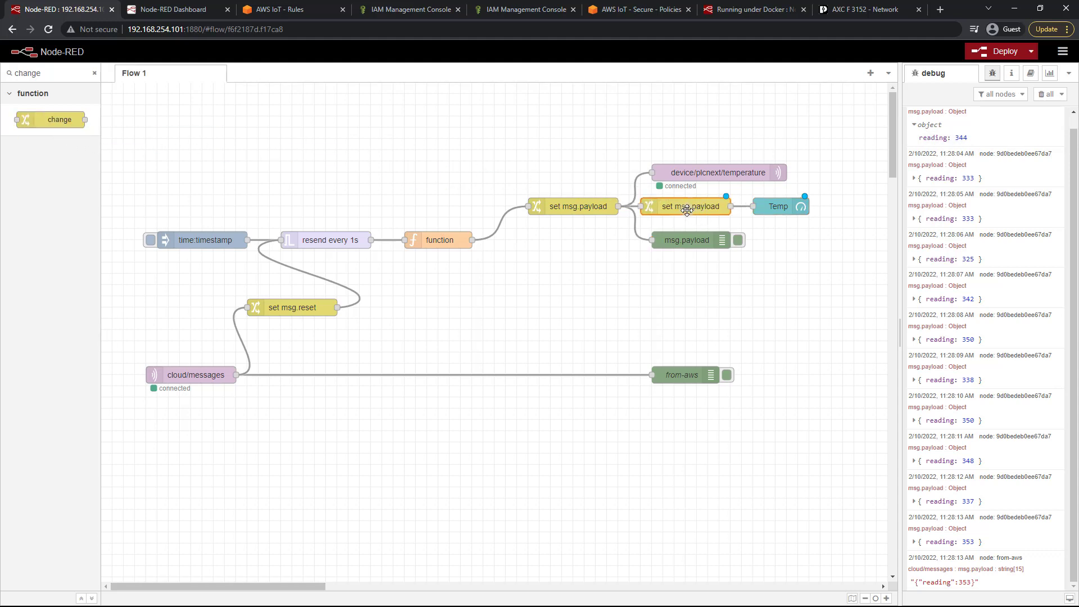
double_click(687, 206)
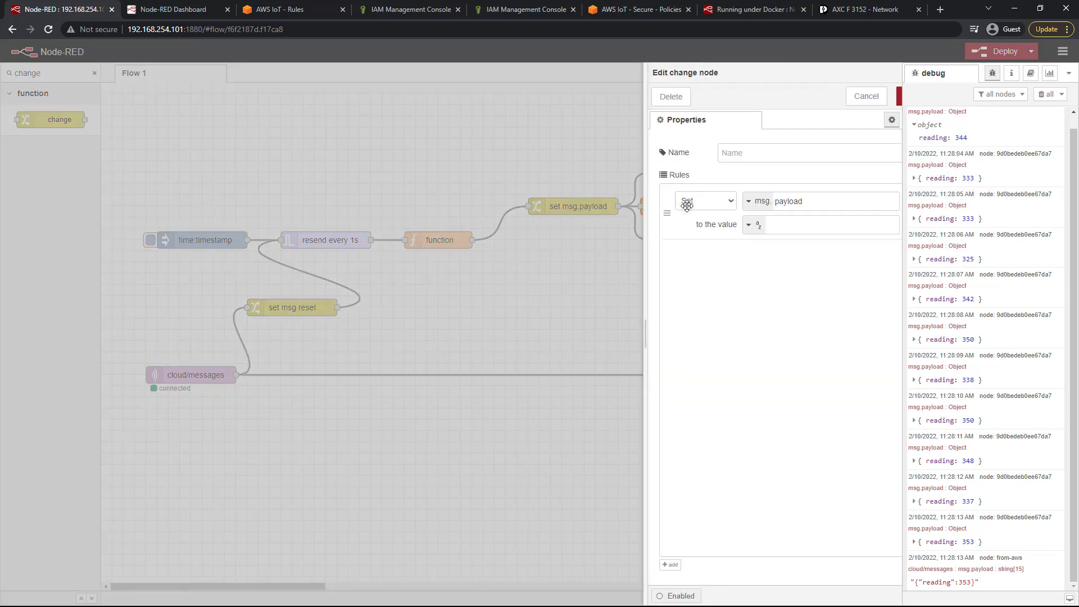
left_click(766, 226)
left_click(715, 224)
left_click(721, 243)
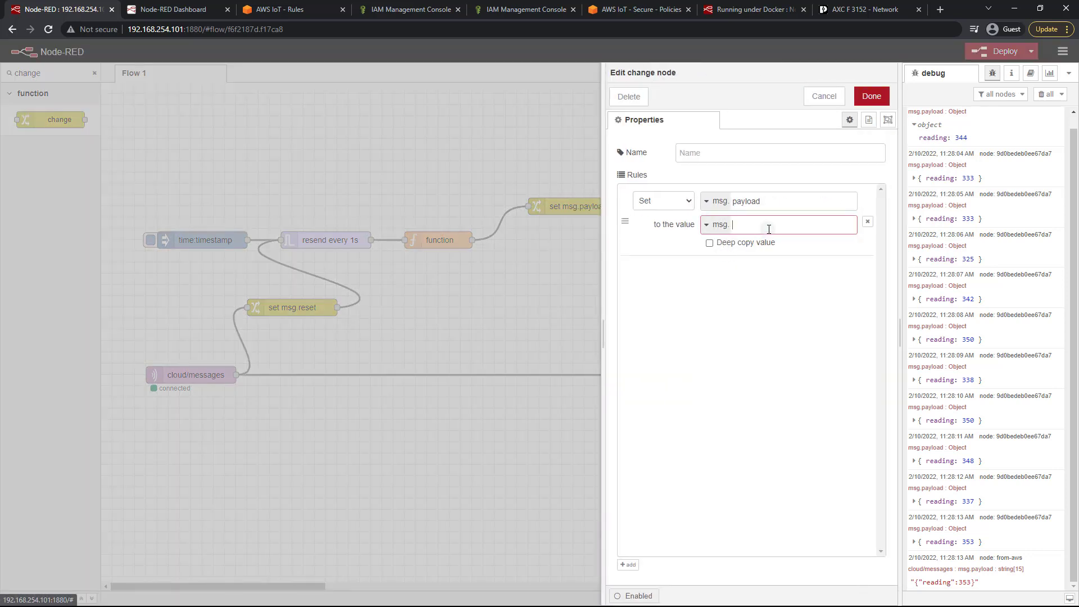
key("ctrl+v")
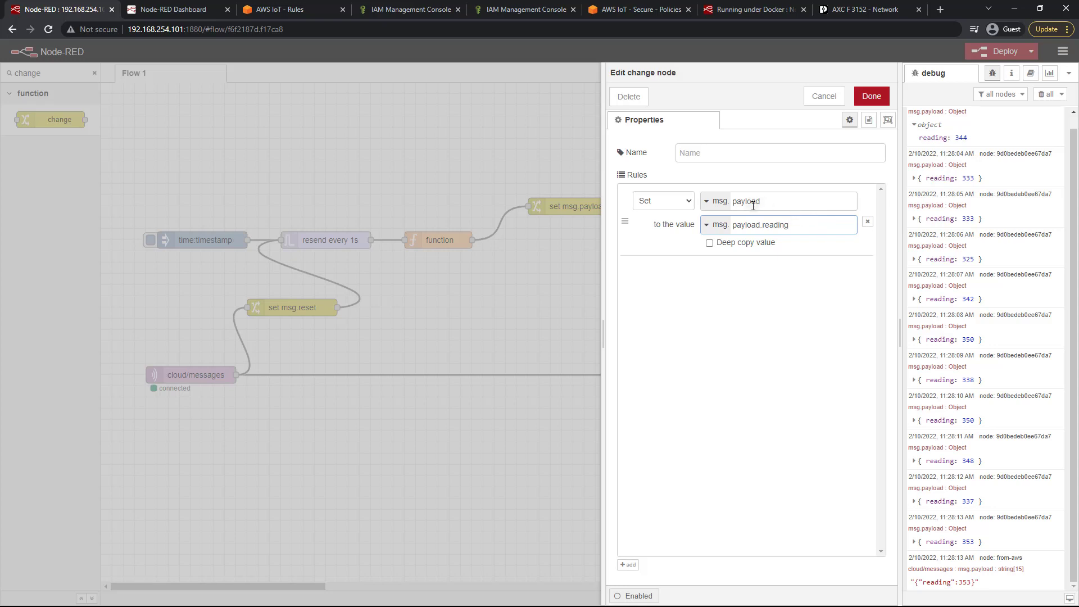
left_click(874, 99)
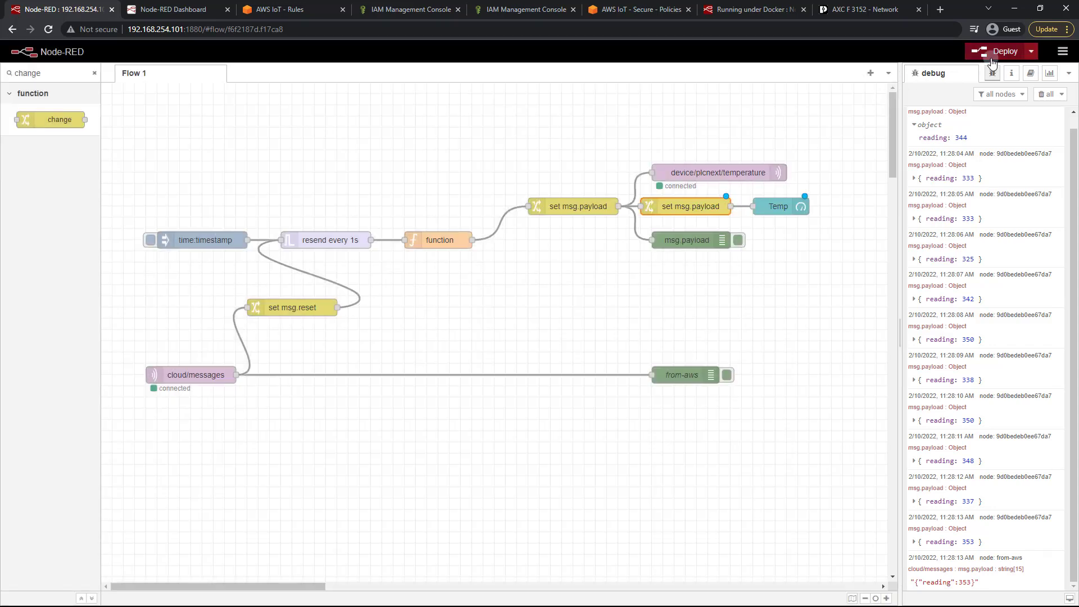
Deploy the flow and test the Temp gauge on the dashboard by triggering the time:timestamp inject node
left_click(992, 59)
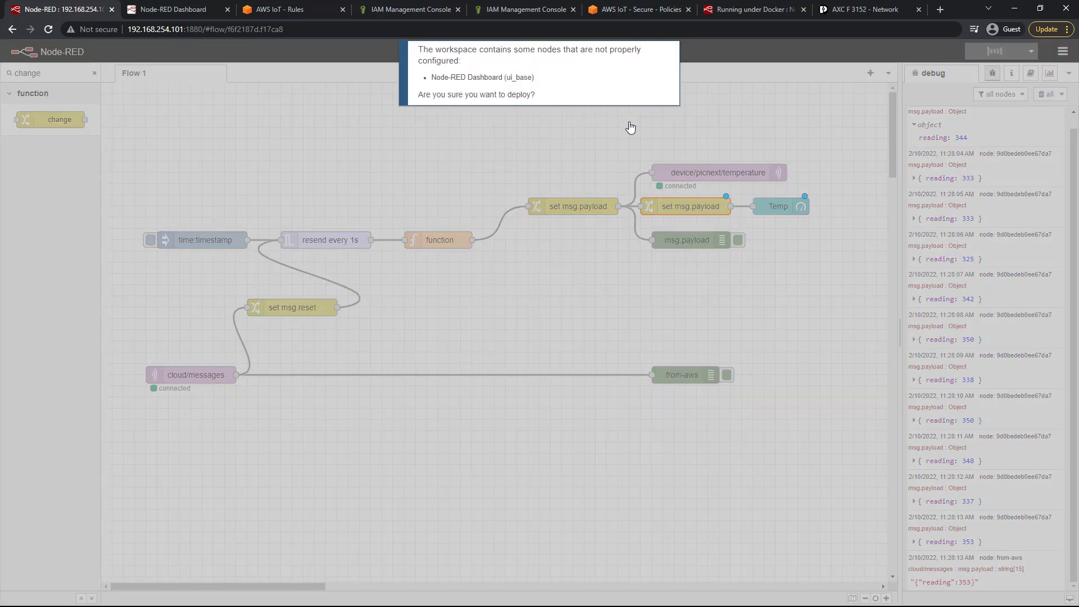
left_click(630, 128)
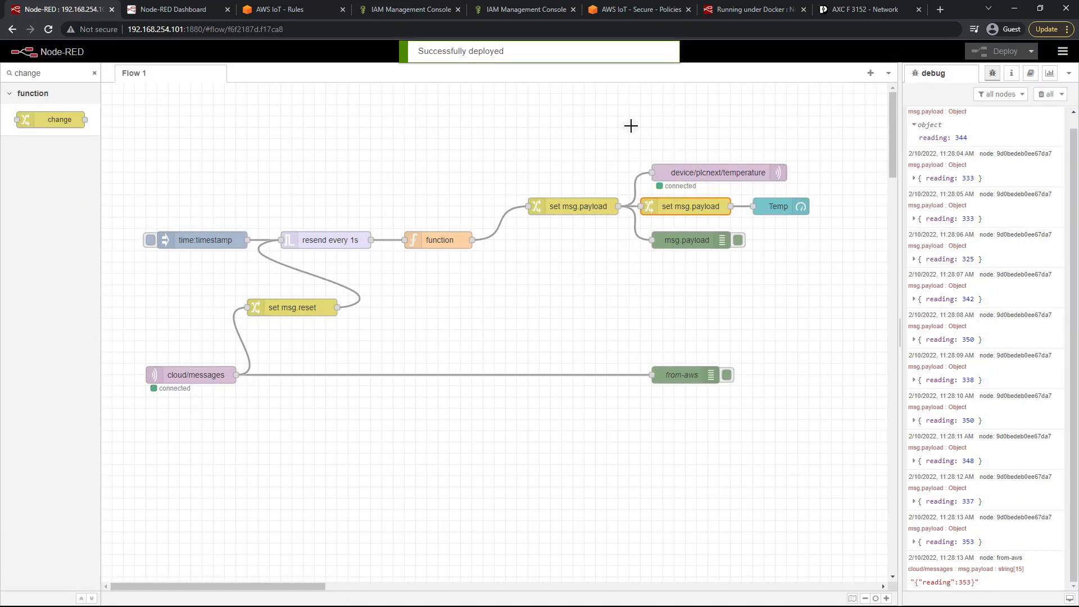
left_click(151, 241)
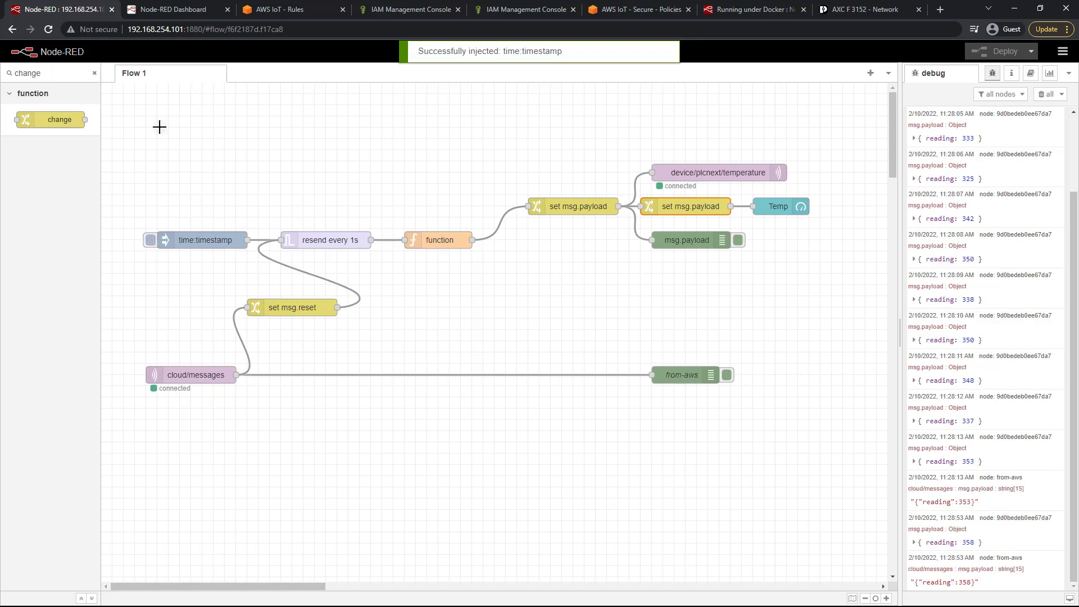
left_click(168, 9)
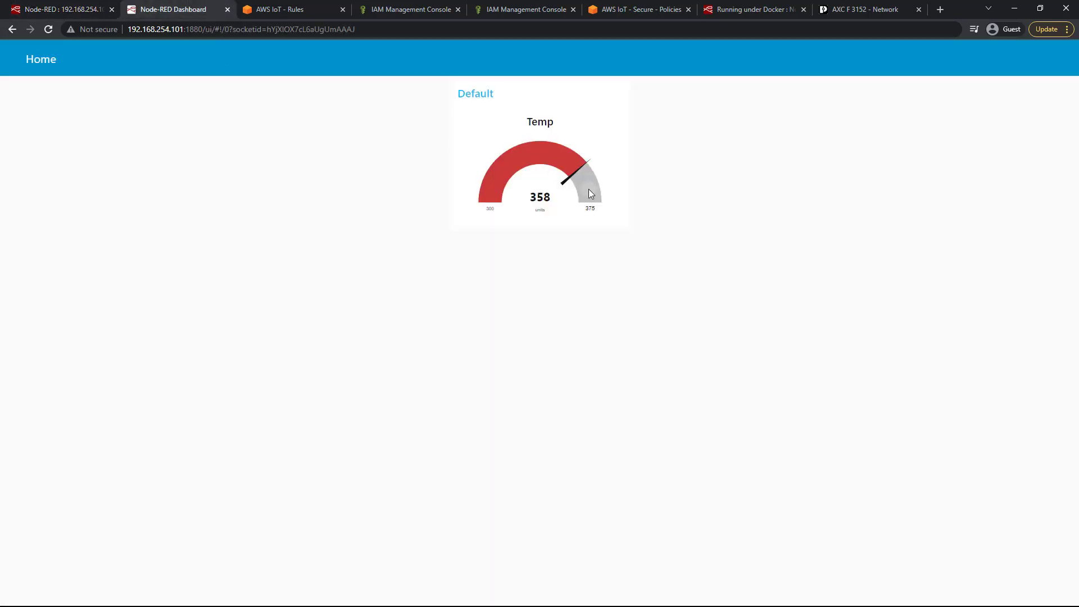
Trigger the time:timestamp inject node again from the flow editor and check the Temp gauge on the dashboard
left_click(61, 8)
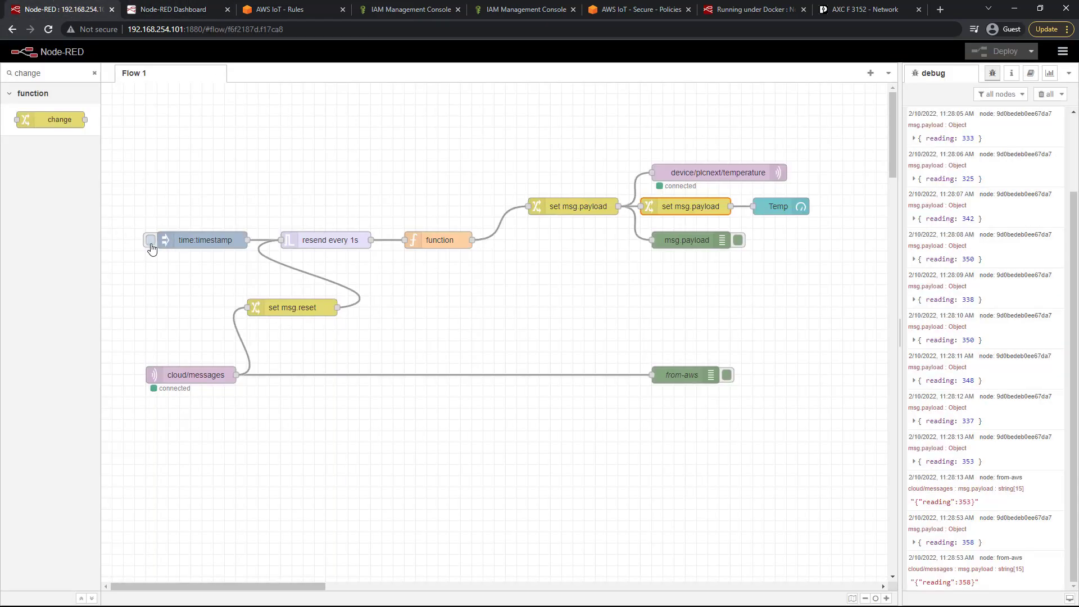
left_click(151, 242)
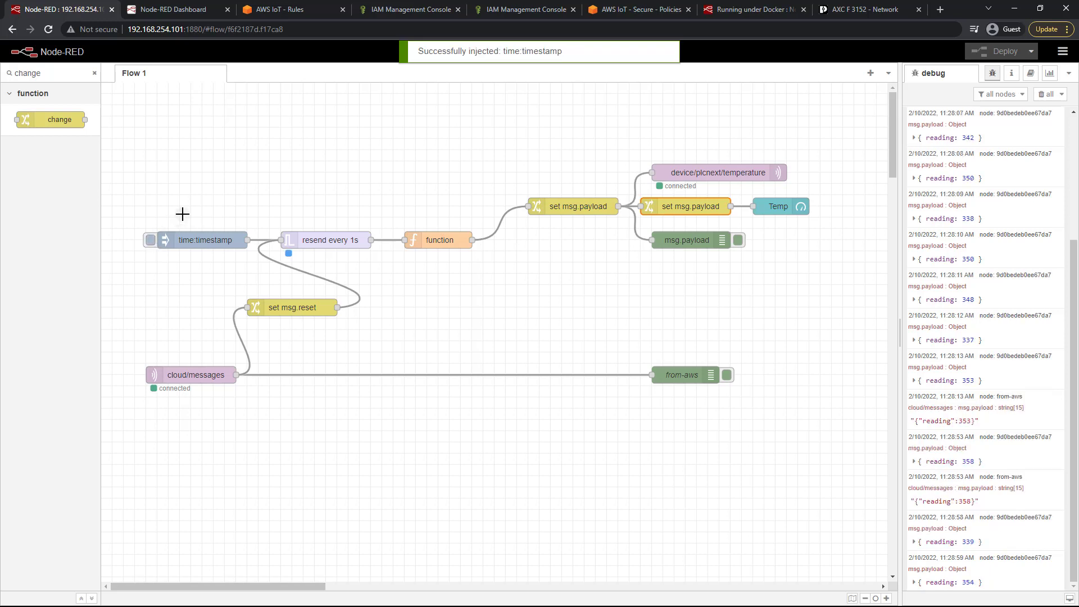
left_click(164, 5)
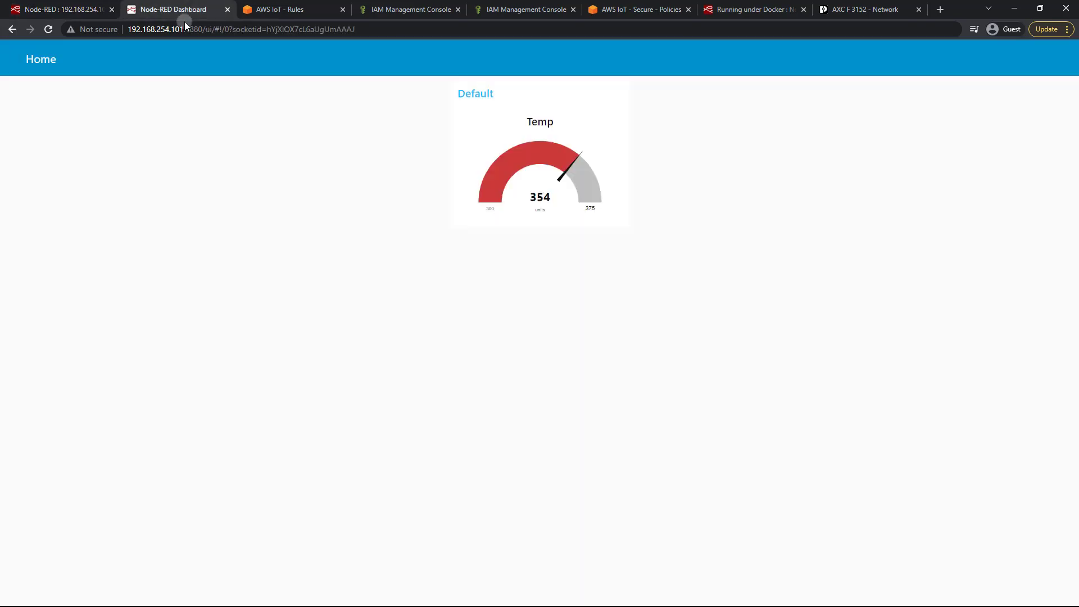
Clear all debug messages and run the time:timestamp injection once more, viewing the dashboard gauge before returning to the flow editor
left_click(65, 6)
left_click(1045, 94)
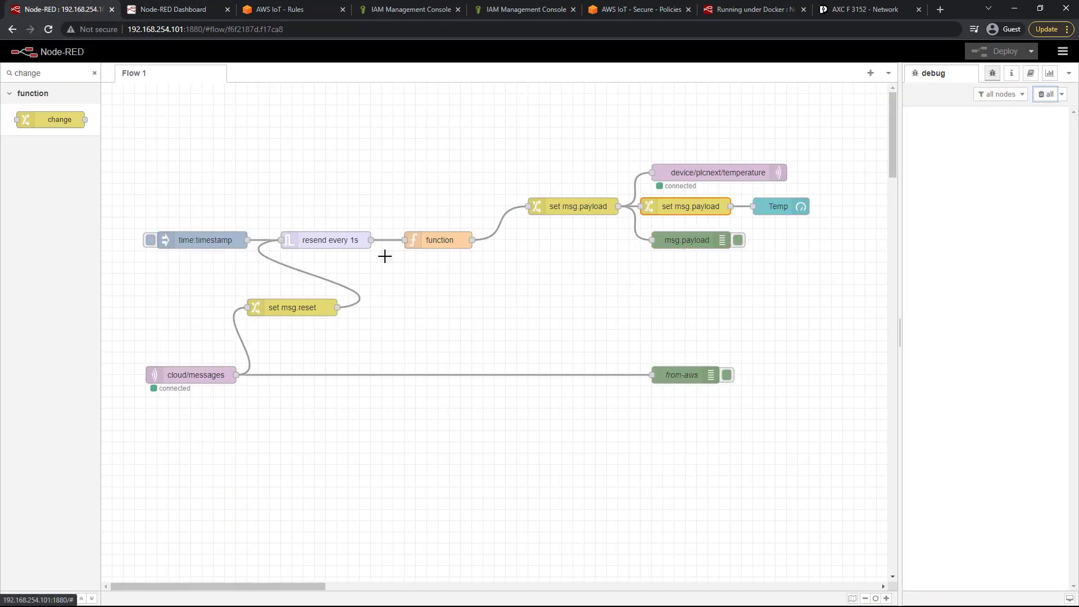
left_click(150, 241)
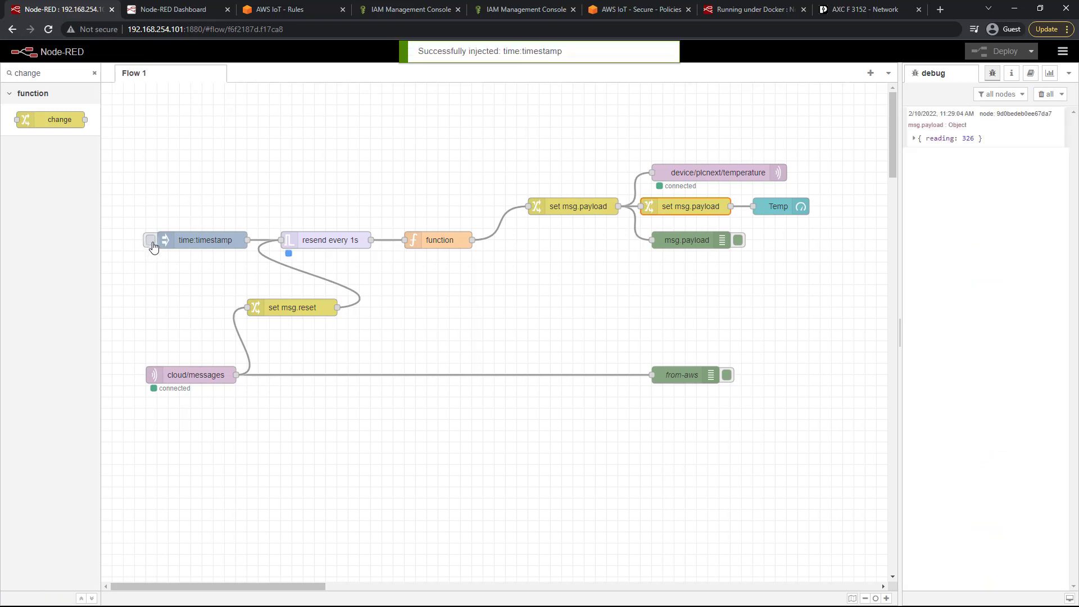
left_click(169, 7)
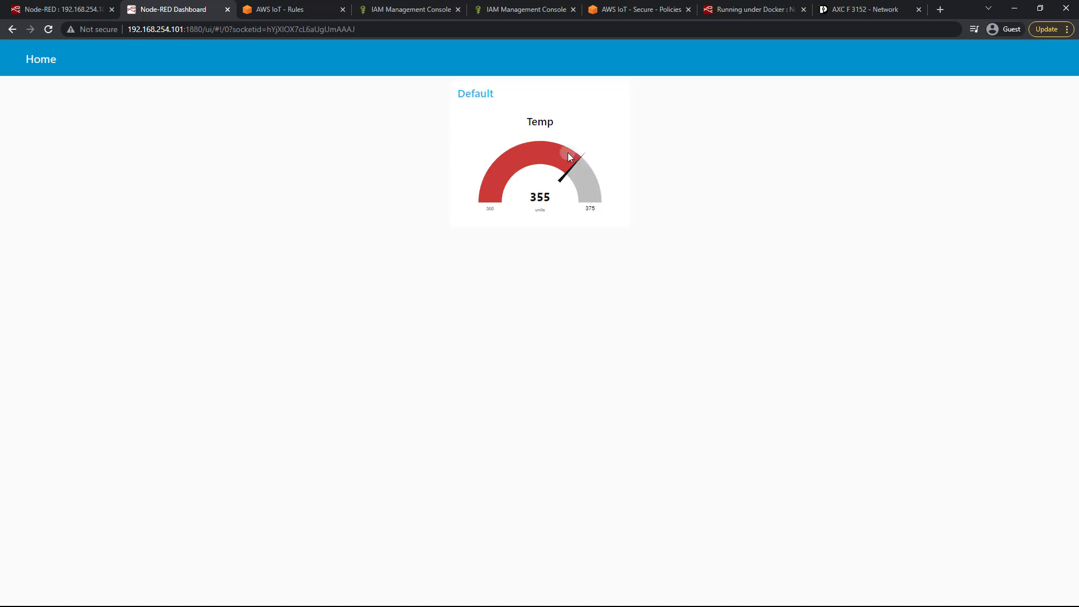
left_click(56, 9)
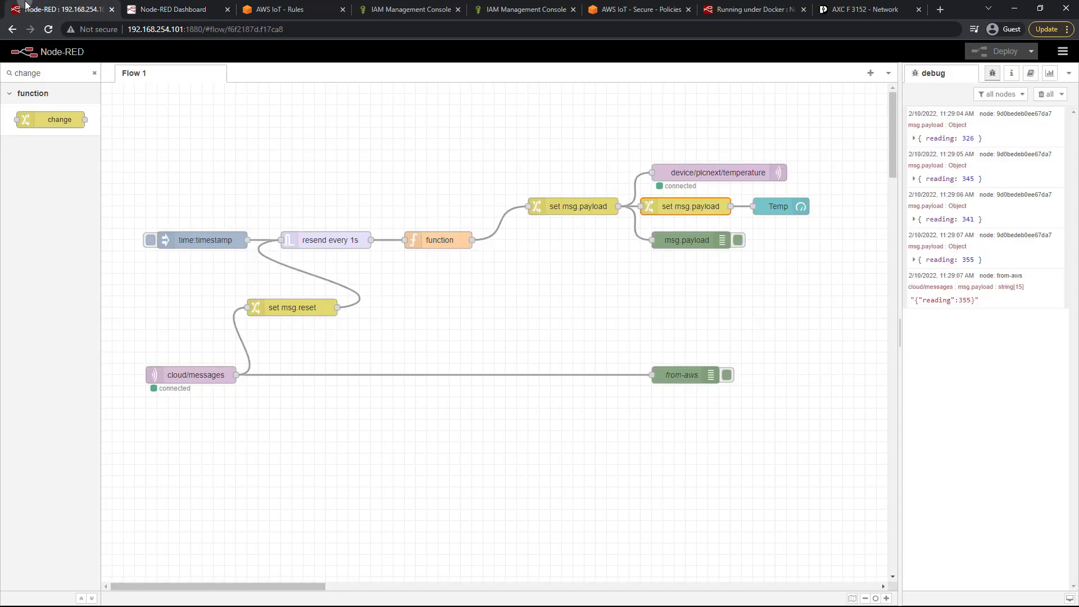